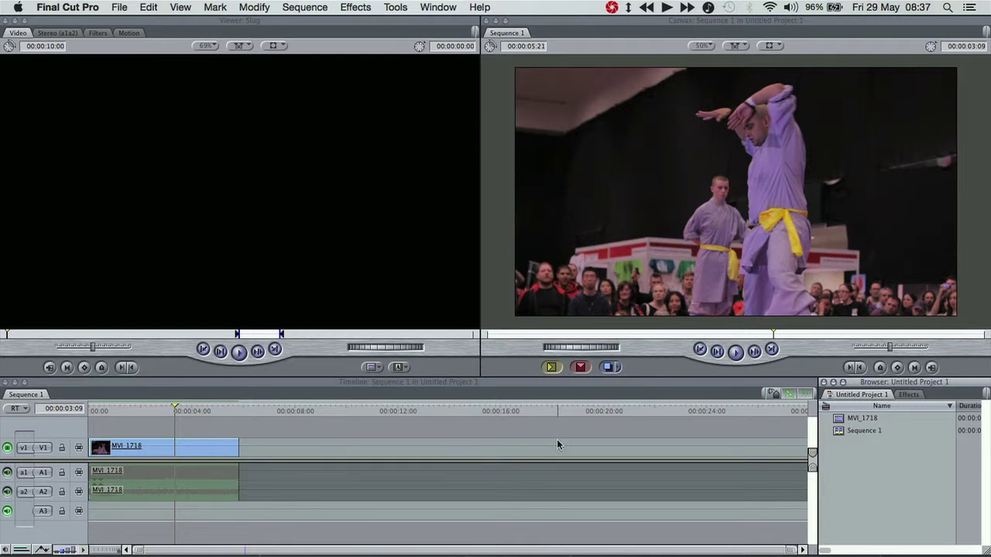
- Examine the video frame rates of the MVI_1718 clip and Sequence 1 in the Browser's columns, and restore the window layout
left_click_drag(818, 445, 271, 457)
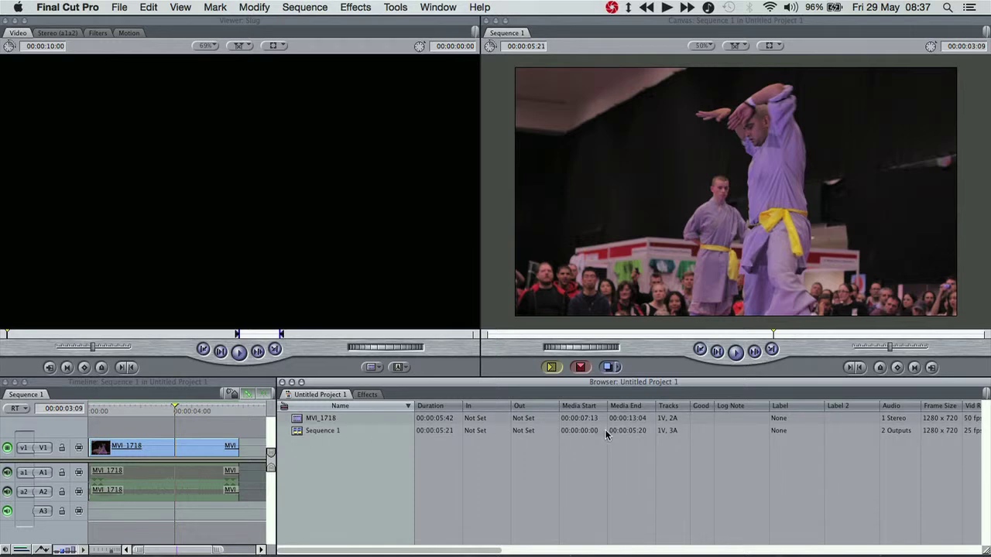
left_click(320, 418)
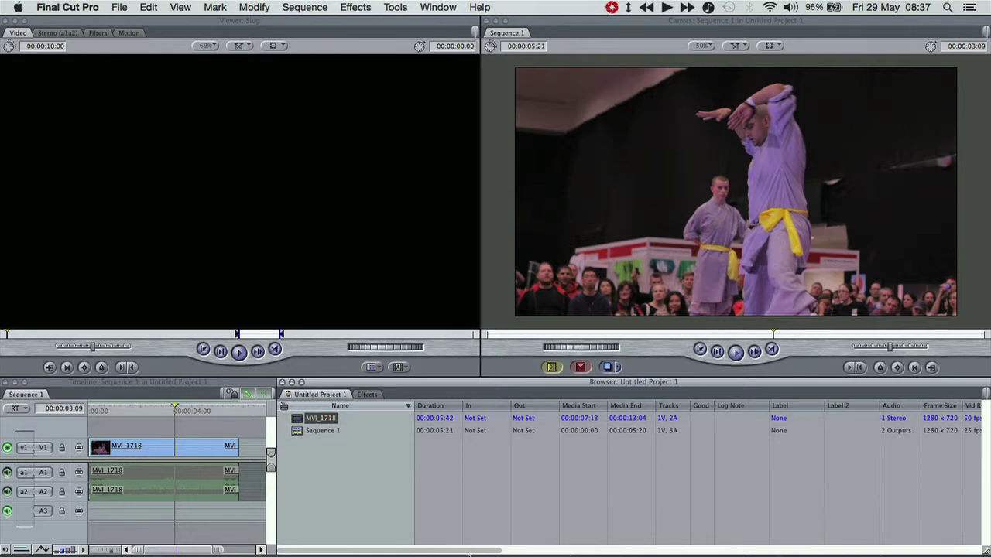
left_click_drag(473, 554, 614, 551)
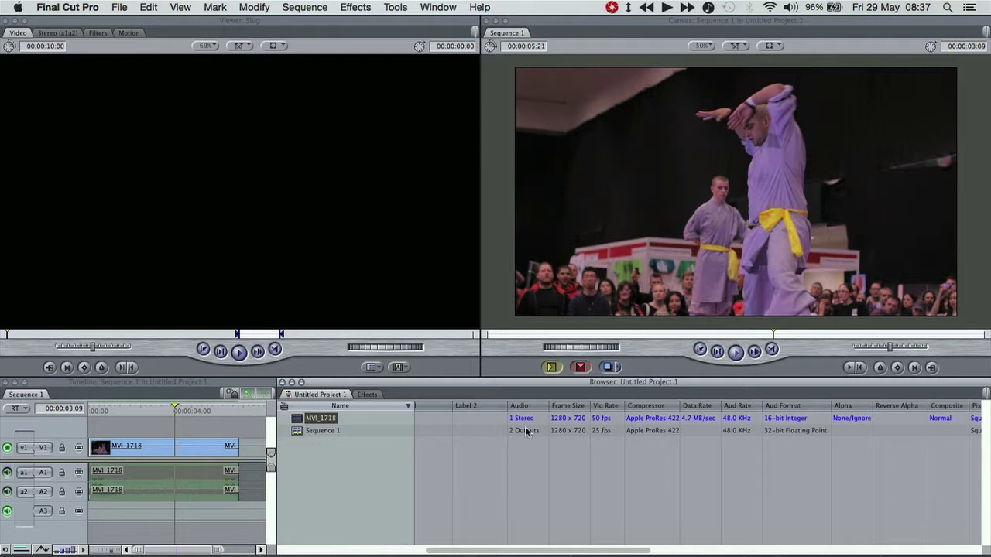
left_click_drag(276, 438, 855, 459)
- Play Sequence 1 from its beginning to review the clip's motion at normal speed
left_click_drag(175, 410, 79, 429)
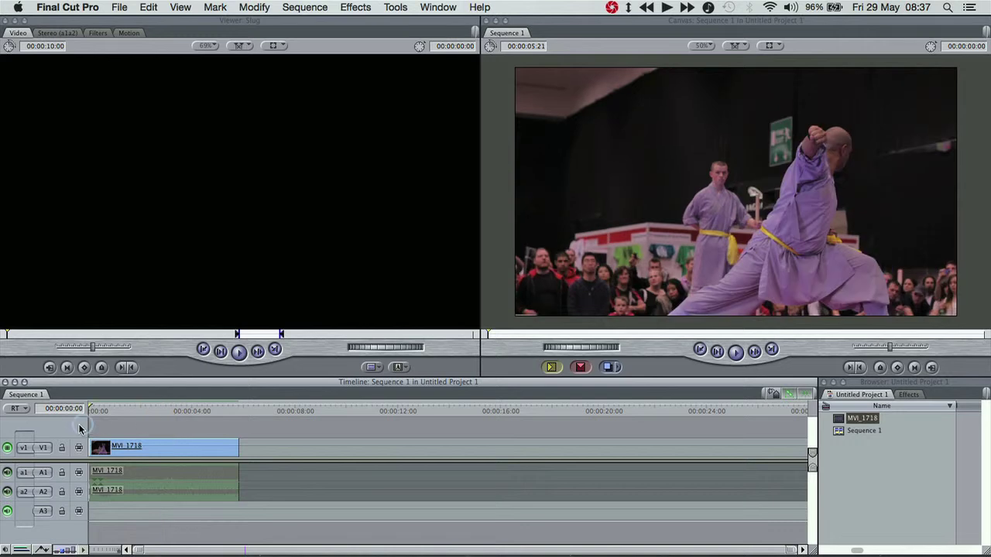
key("space")
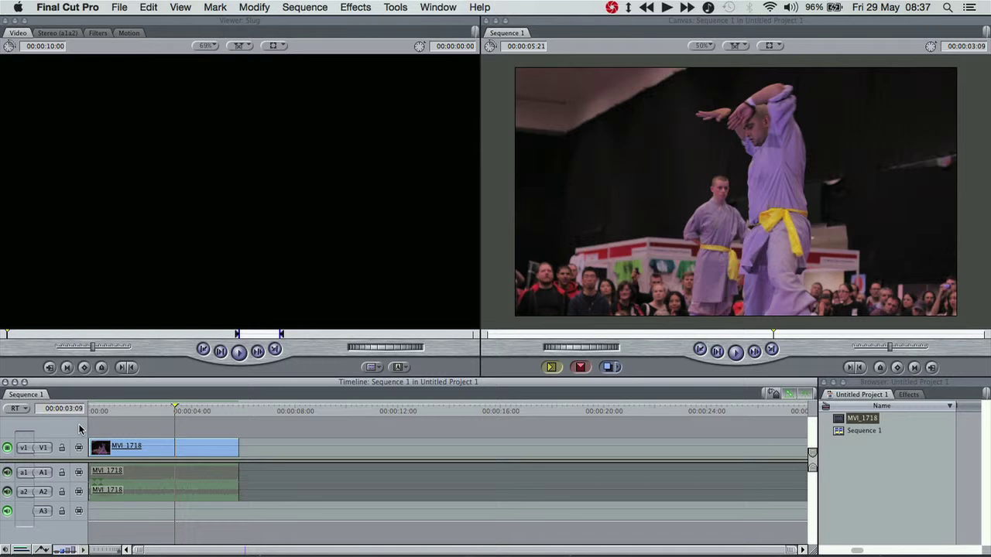
- Try slowing the MVI_1718 timeline clip to a 50% speed rate, and undo the speed change
left_click(133, 452)
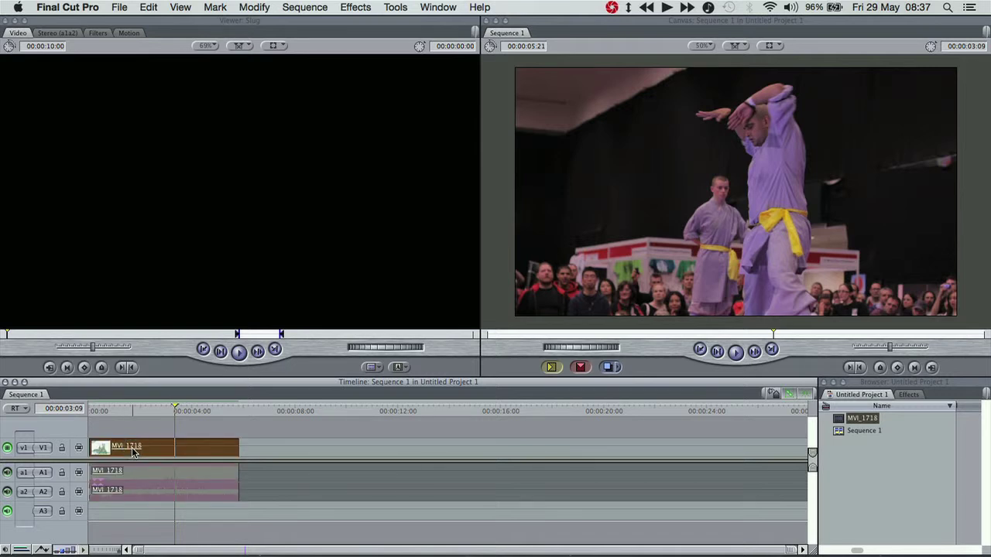
right_click(133, 452)
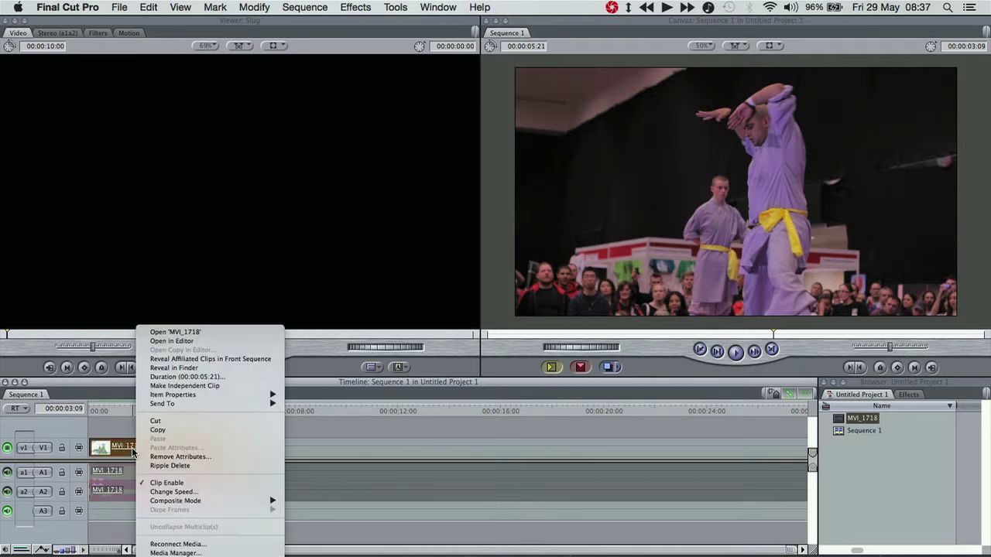
left_click(172, 492)
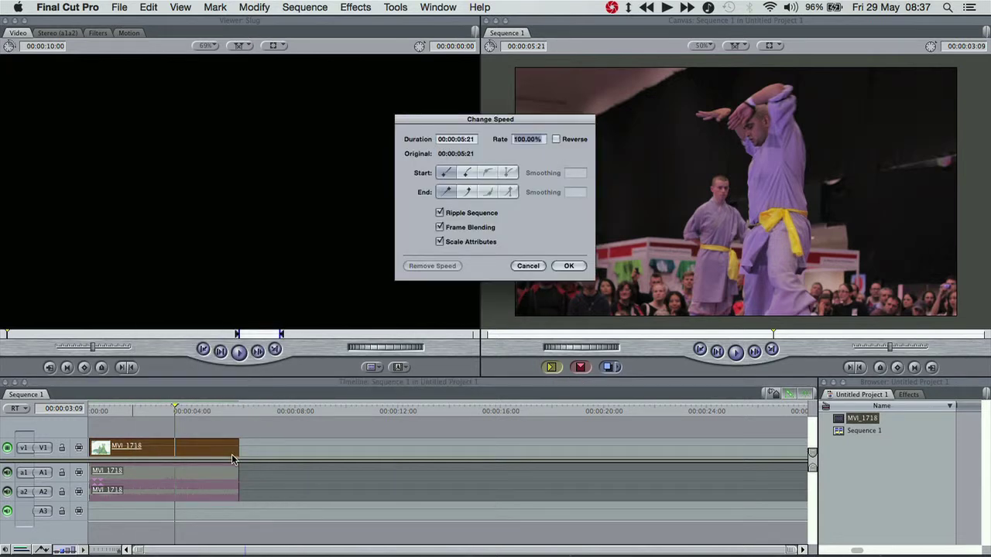
type("50")
key("Return")
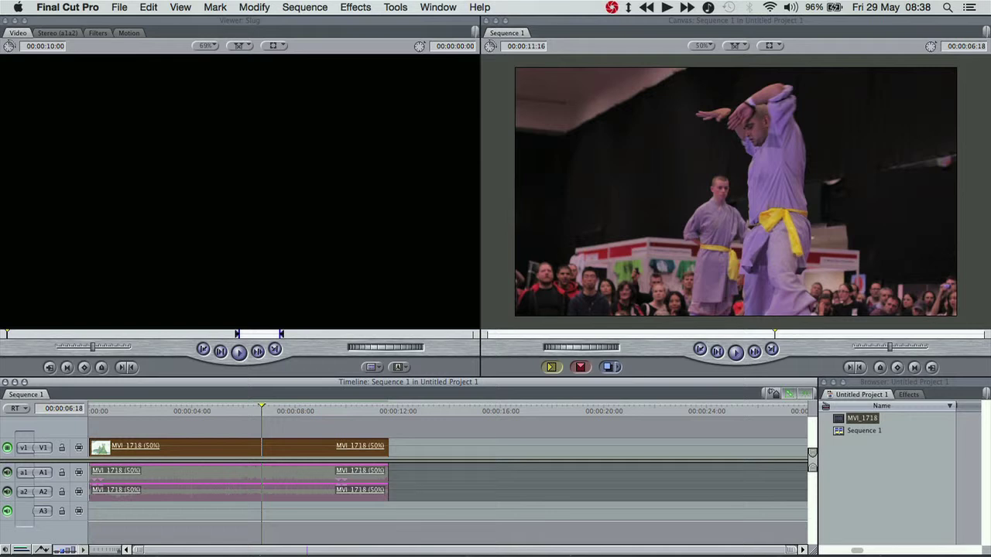
key("super+z")
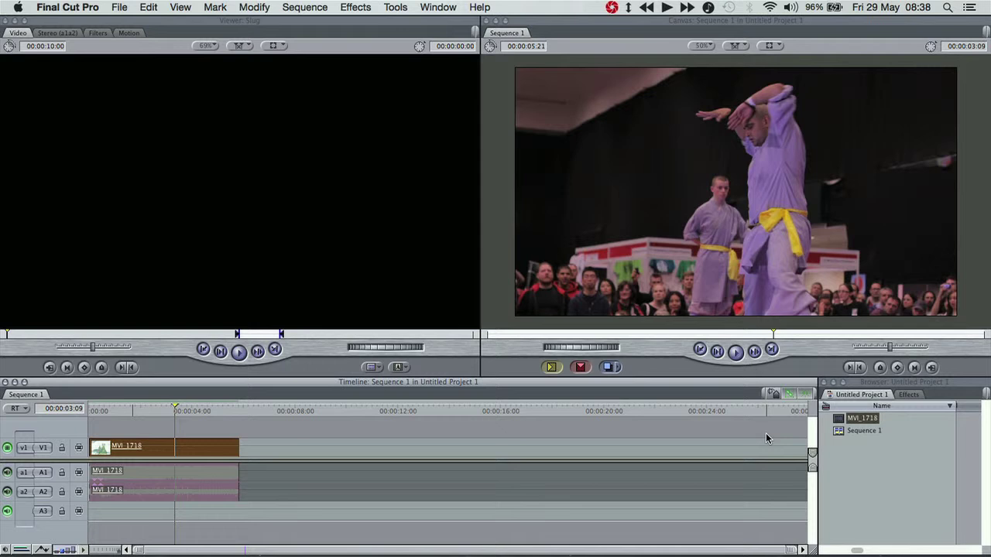
- Reveal the MVI_1718 source file in Finder, make a backup copy of it in the Proxy folder, and close the folder window
left_click(837, 420)
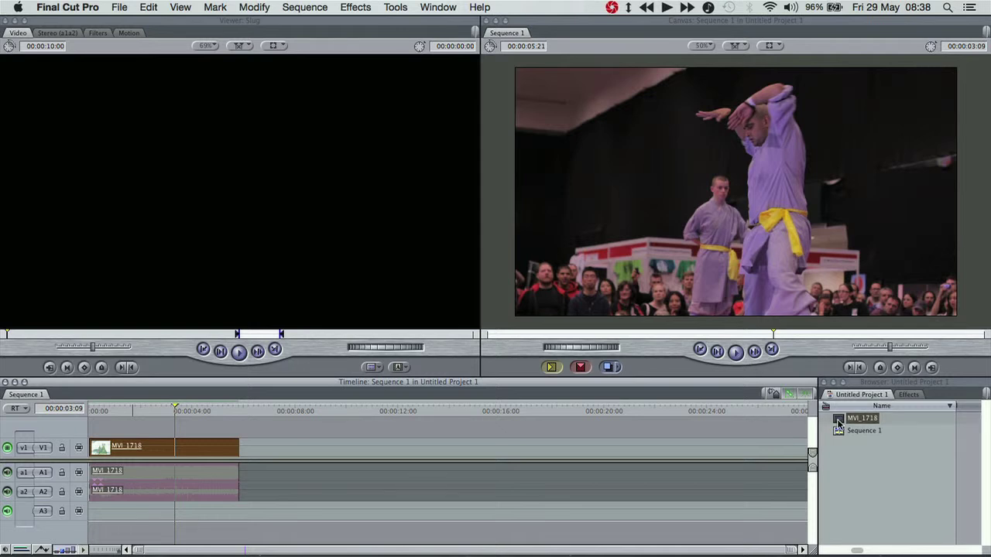
left_click(837, 422)
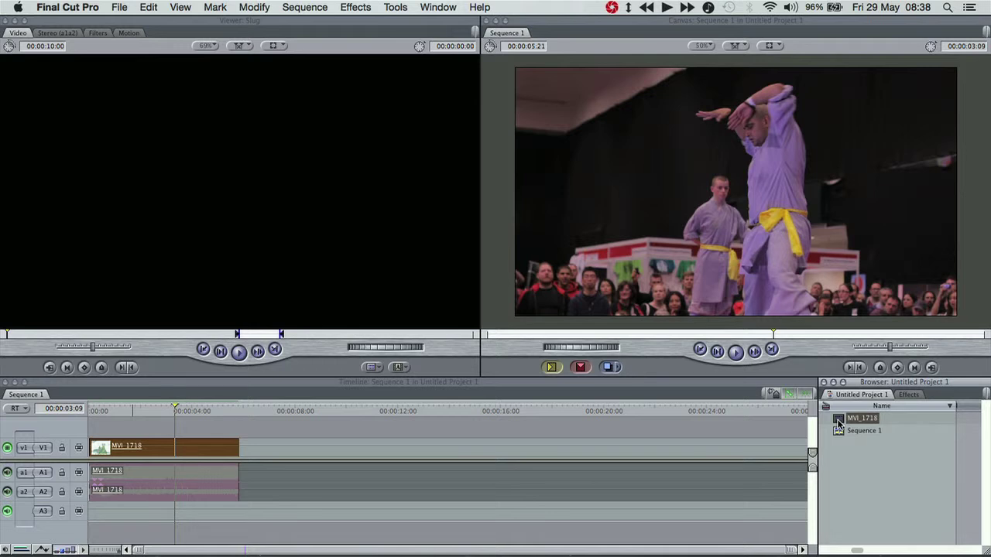
right_click(837, 421)
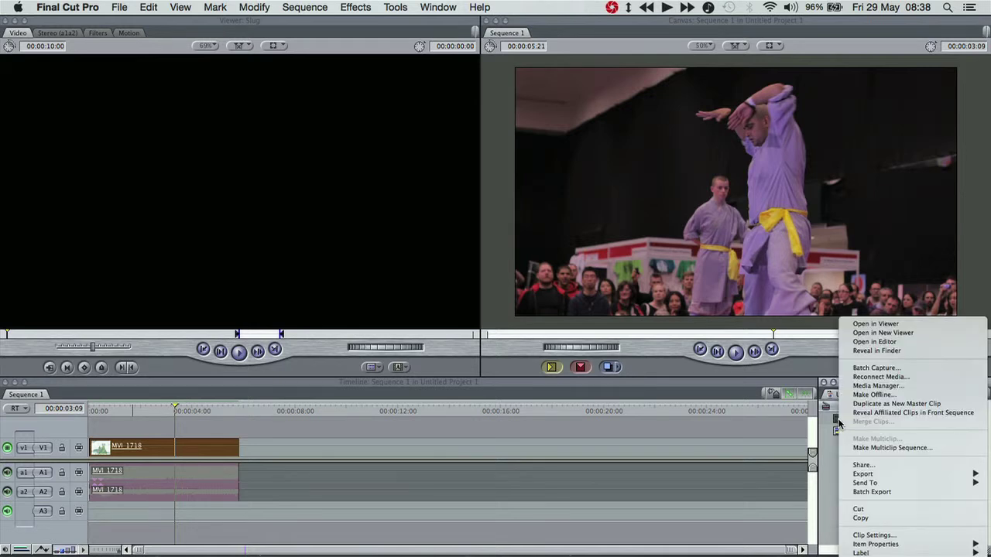
left_click(877, 351)
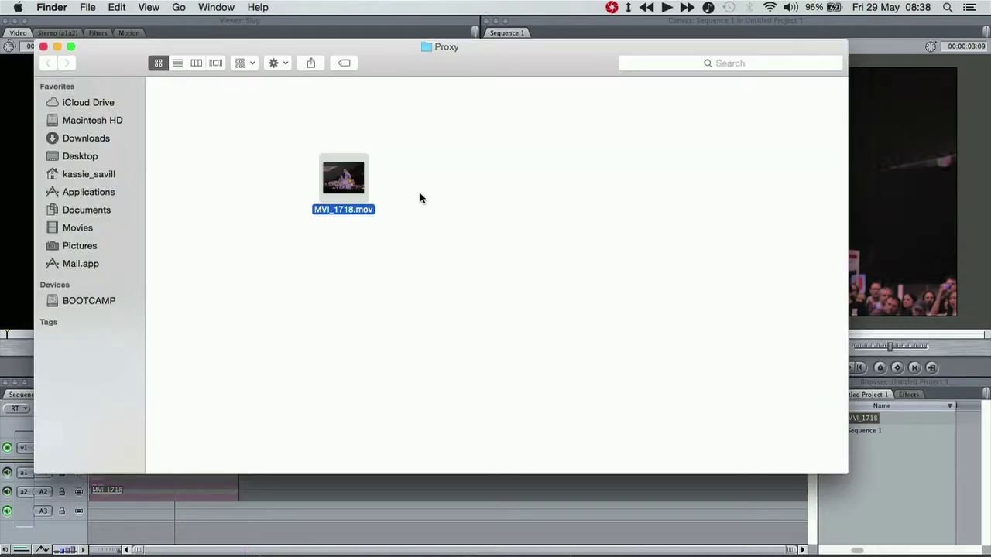
key("super+v")
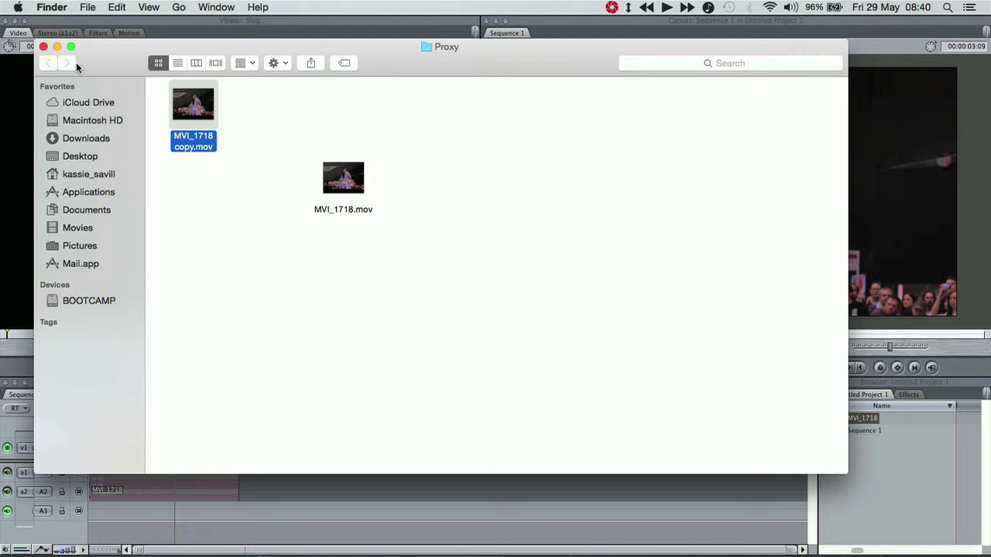
left_click(42, 46)
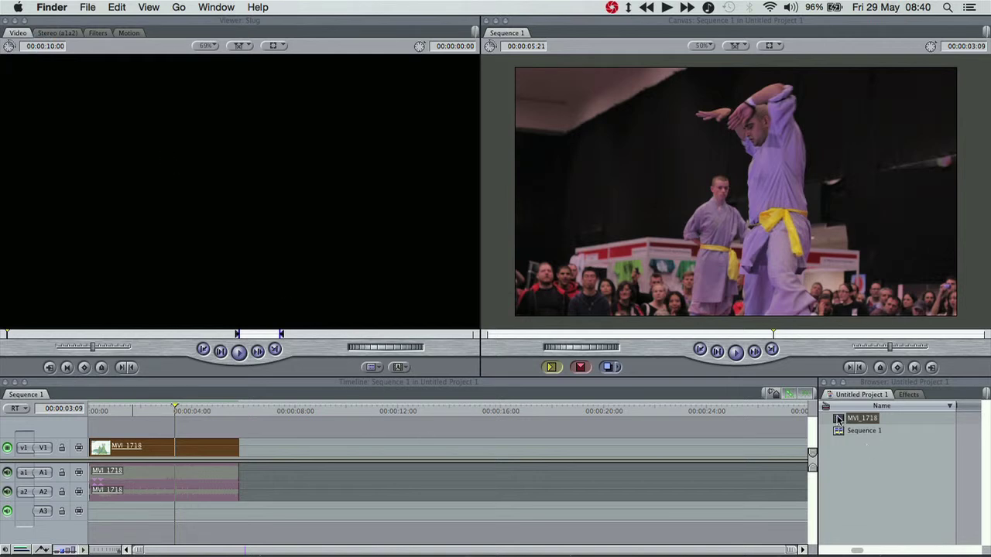
- Open the MVI_1718 clip from the Browser in Cinema Tools
left_click(841, 423)
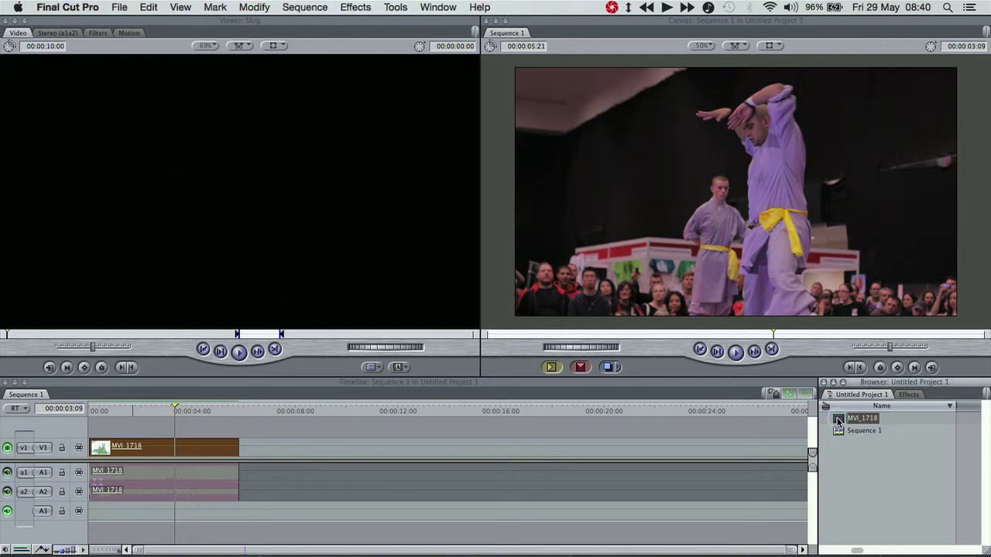
left_click(180, 7)
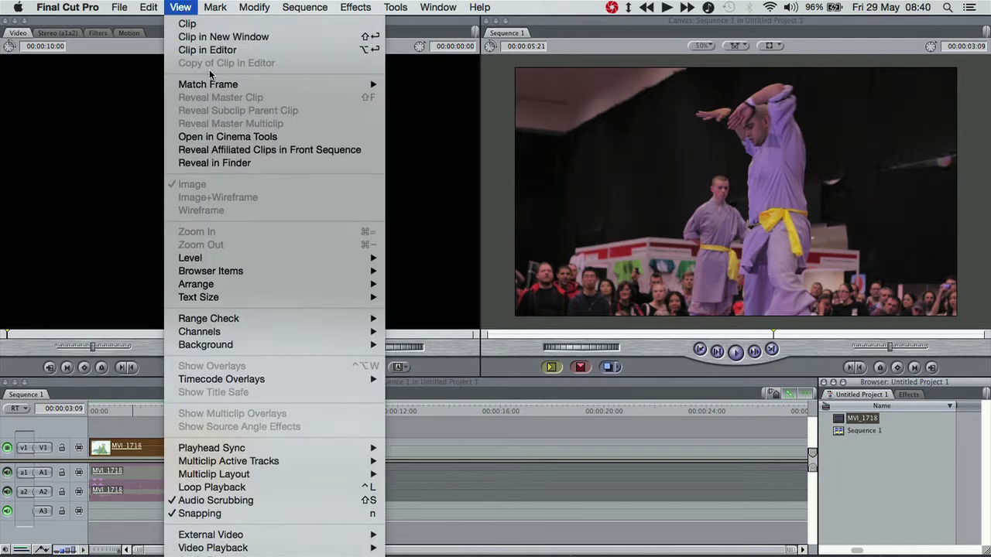
left_click(223, 137)
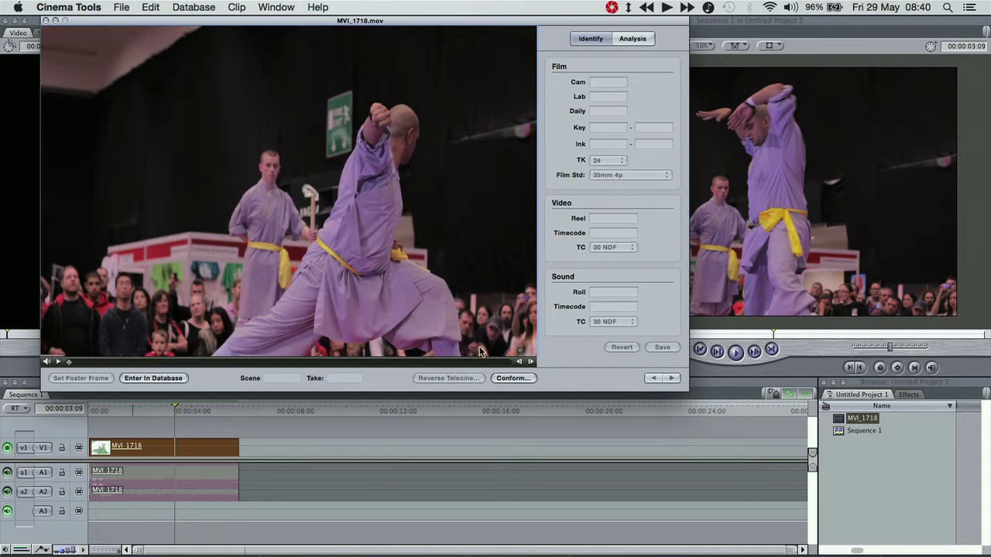
- Conform MVI_1718.mov to 25.0 FPS and quit Cinema Tools to return to Final Cut Pro
left_click(512, 379)
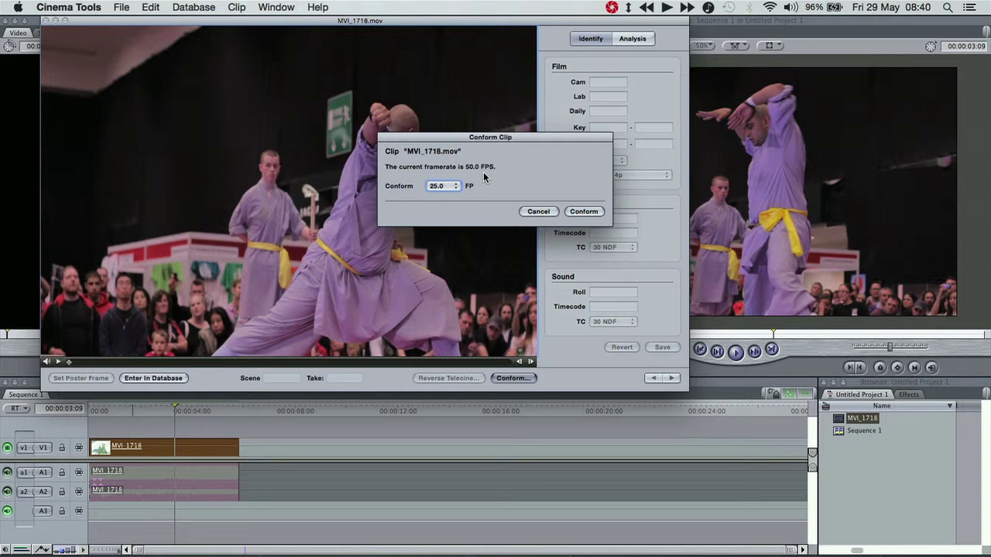
left_click(458, 187)
left_click(583, 211)
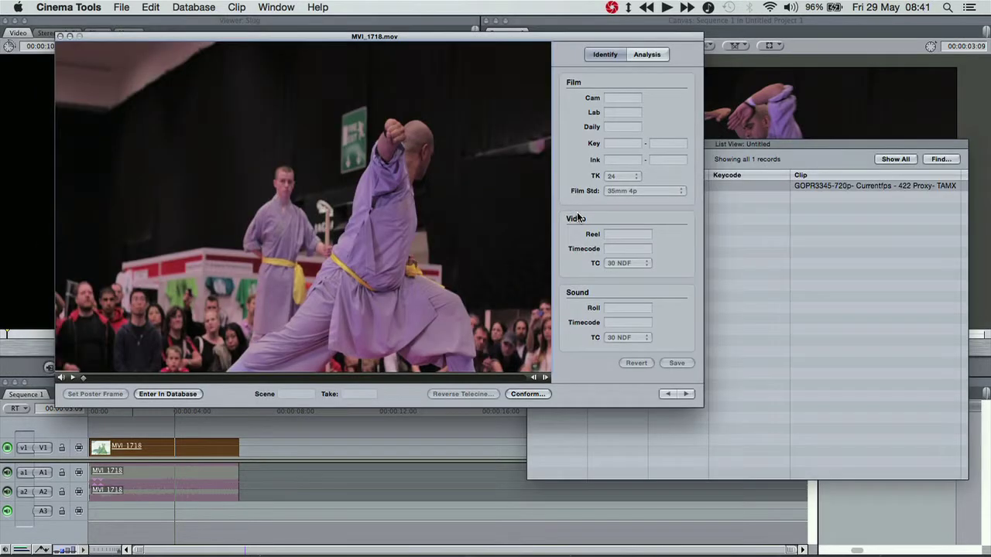
key("super+q")
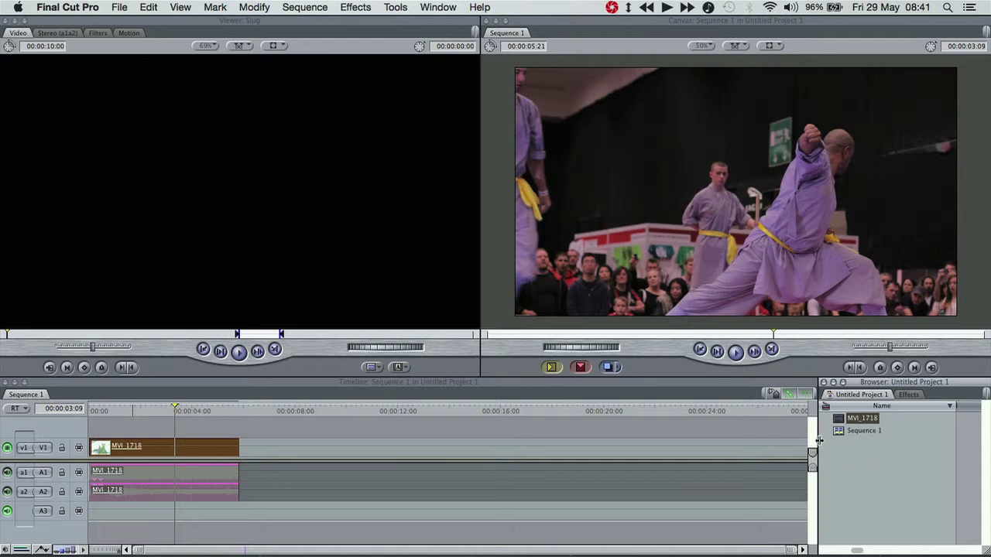
- Check the conformed MVI_1718 clip's video rate in the Browser's columns, and restore the window layout
left_click_drag(819, 442, 360, 455)
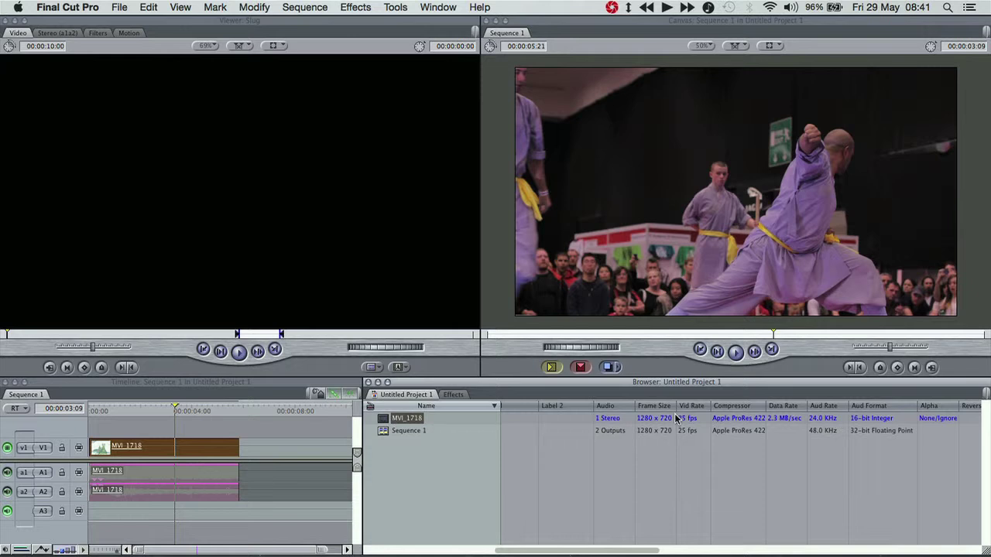
left_click_drag(363, 433, 871, 437)
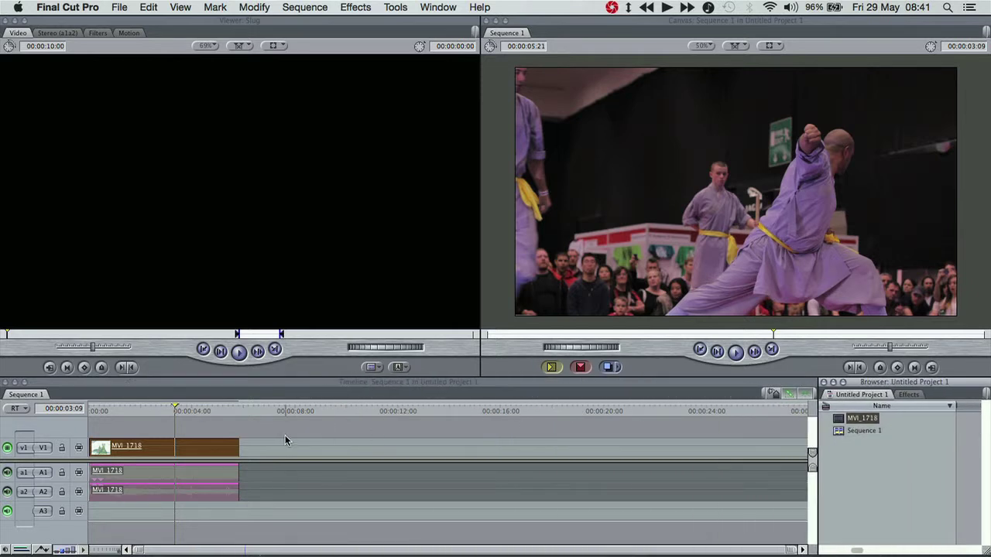
- Extend the end of the MVI_1718 timeline clip to a sequence length of 00:00:11:17, and play the sequence from the start
left_click_drag(240, 444, 548, 453)
left_click_drag(148, 414, 62, 418)
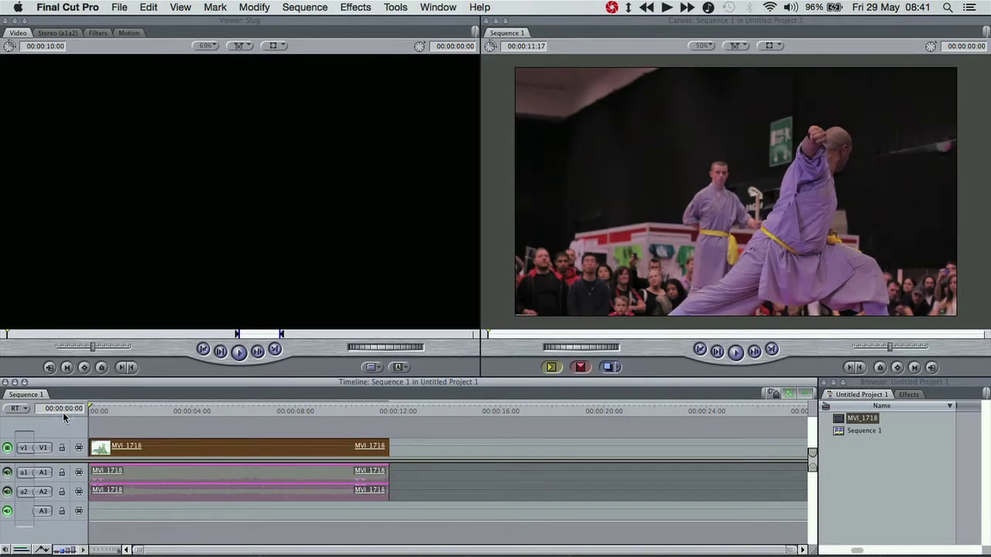
key("space")
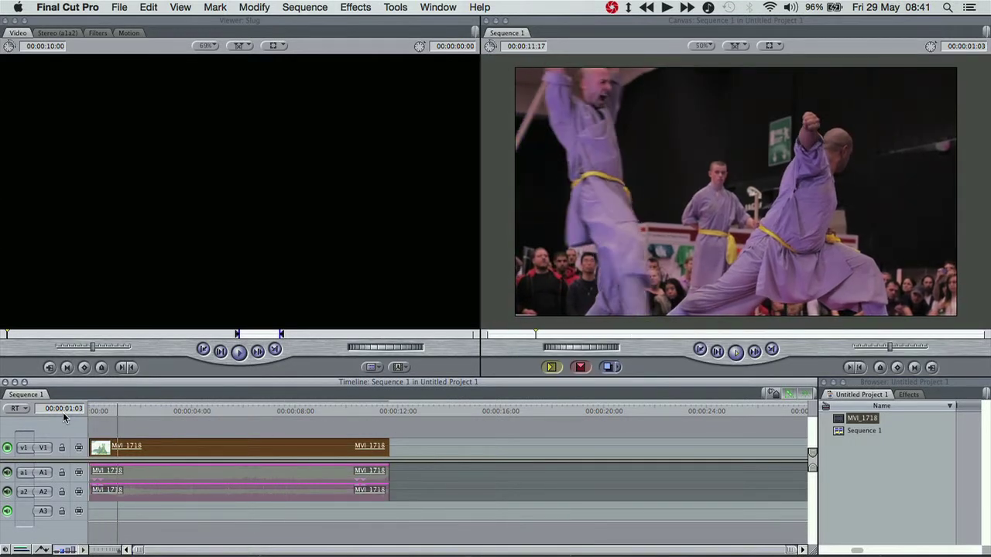